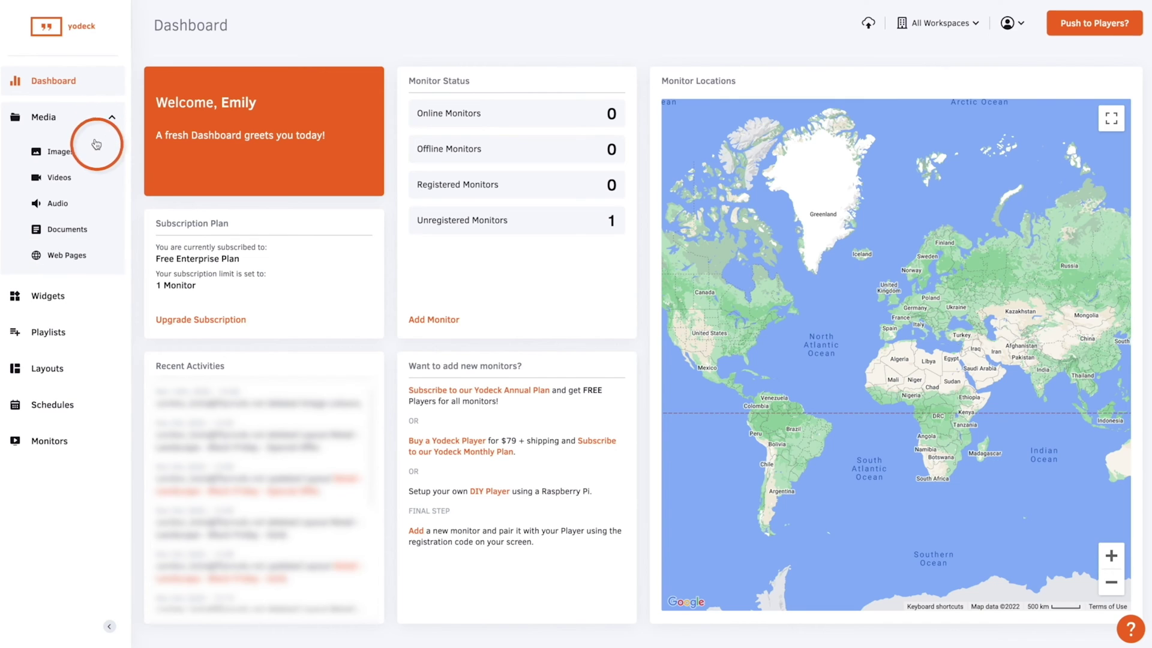
# Open the Images media library from the Yodeck sidebar.
pyautogui.click(96, 151)
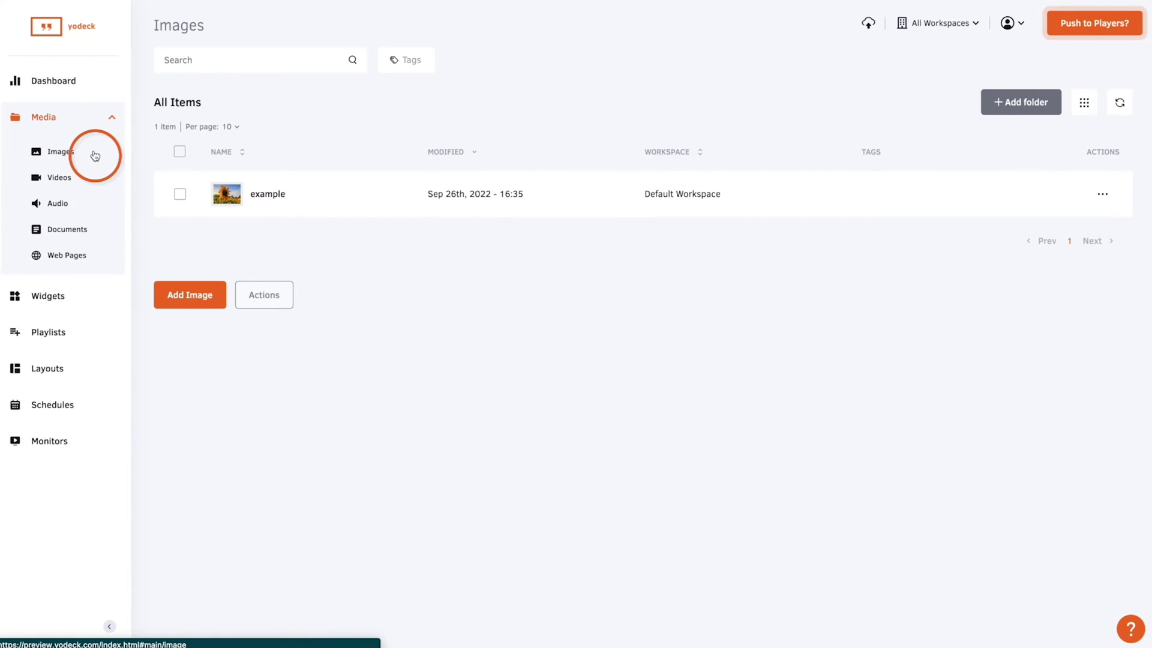
# Start a new image and view the Image file upload source.
pyautogui.click(189, 298)
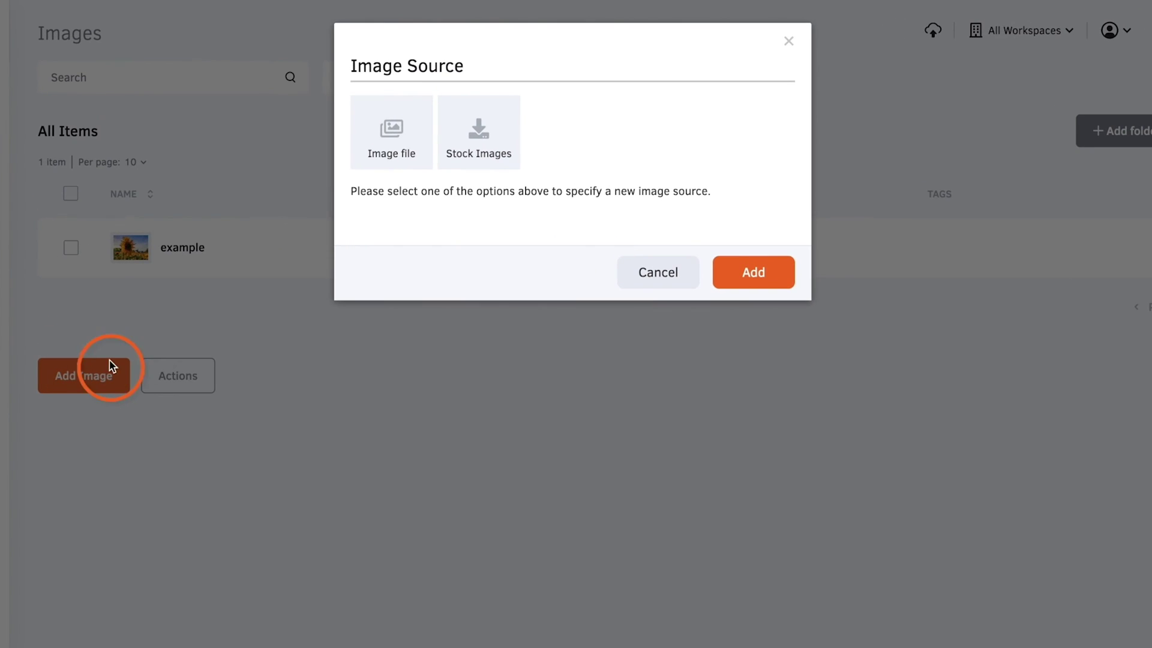
pyautogui.click(386, 150)
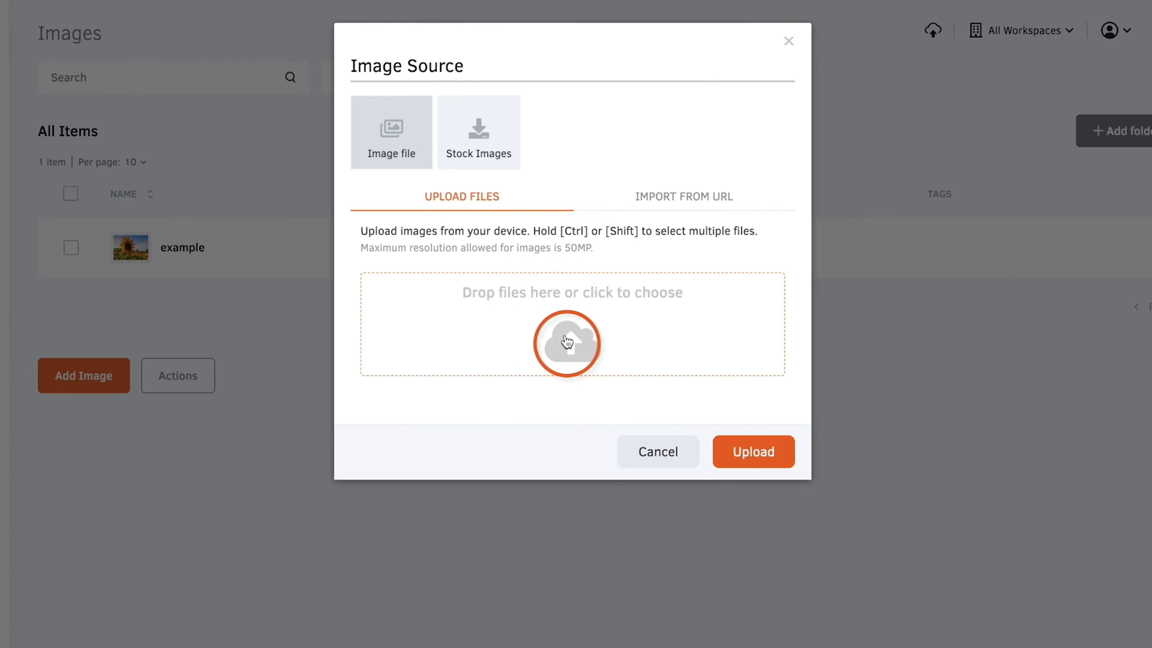
# Search the free stock image galleries for 'example'.
pyautogui.click(496, 160)
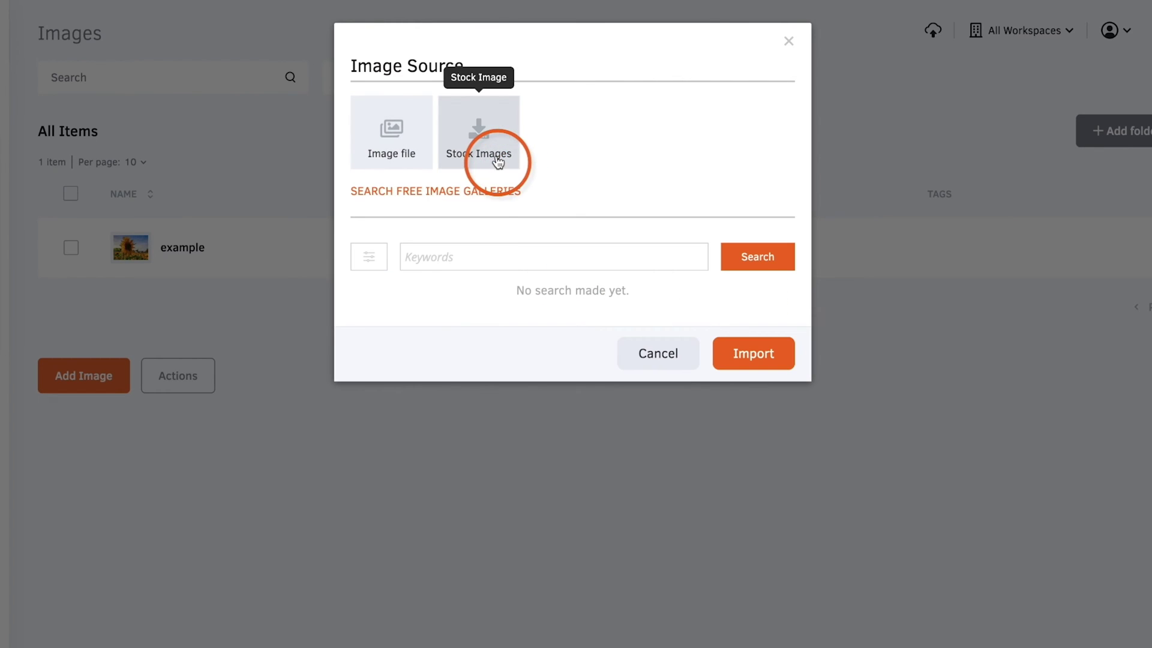
pyautogui.click(497, 260)
pyautogui.write('example')
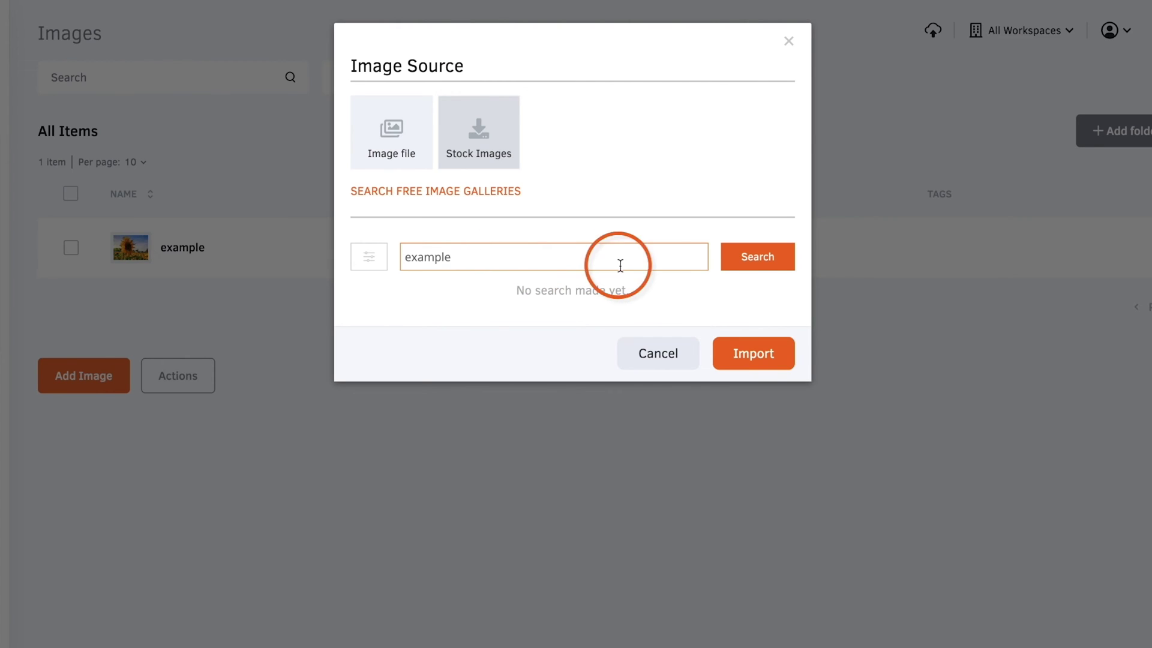
pyautogui.click(746, 267)
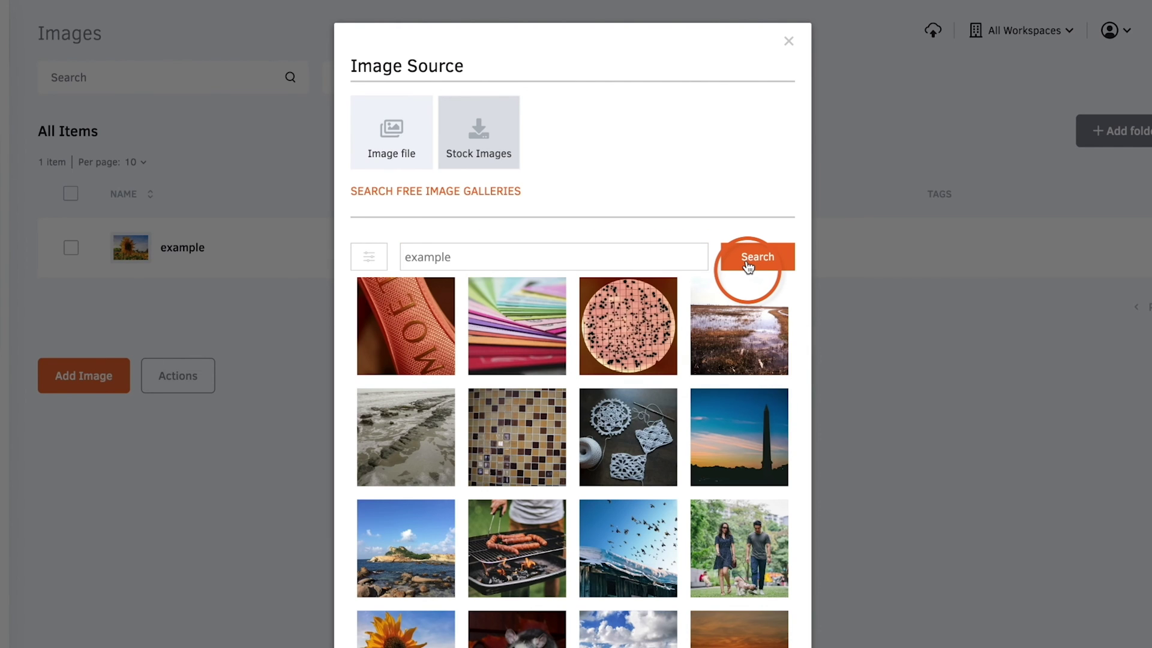
# Review the provider, orientation and image type filters, then preview the colourful paper fan photo.
pyautogui.click(378, 266)
pyautogui.click(450, 302)
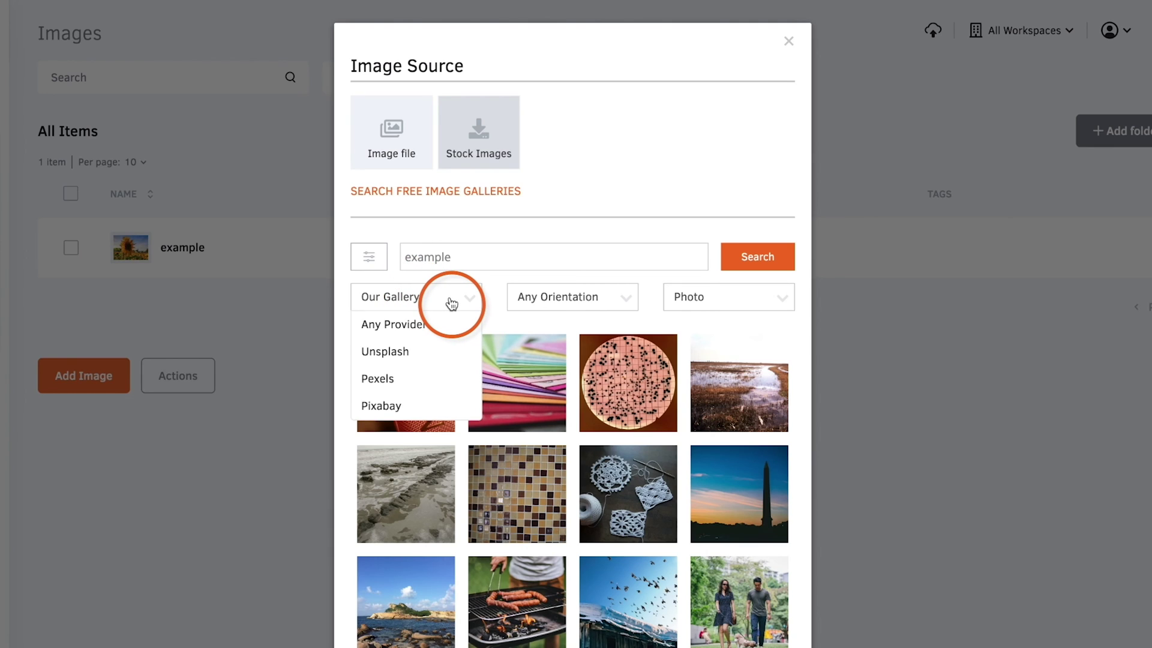
pyautogui.click(616, 301)
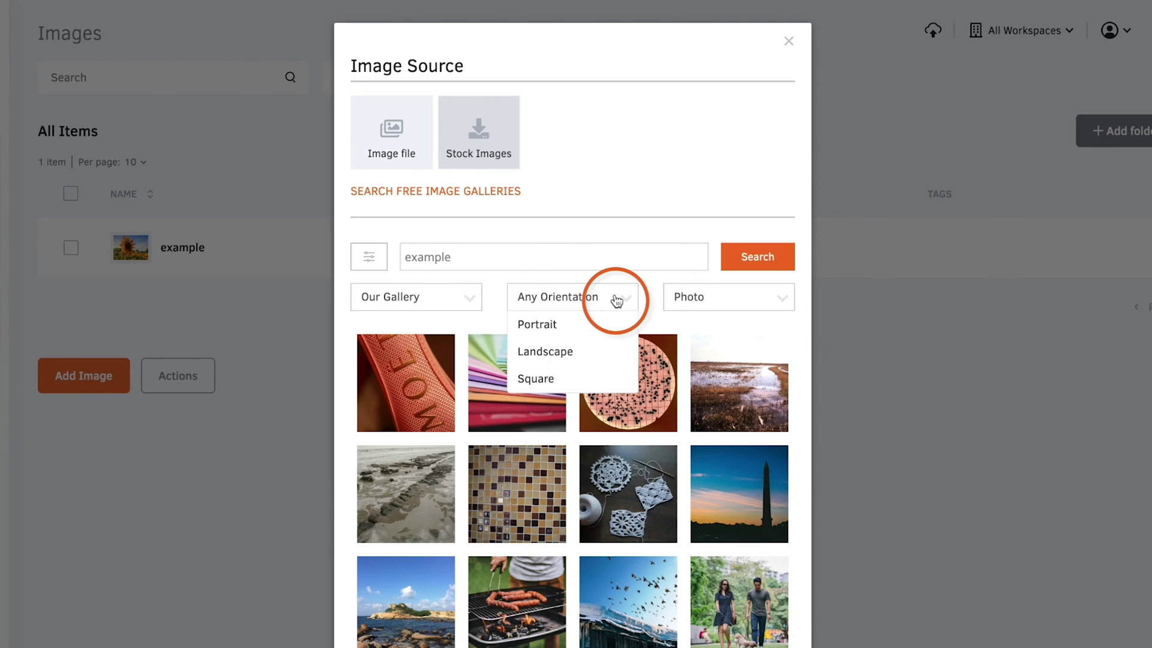
pyautogui.click(747, 298)
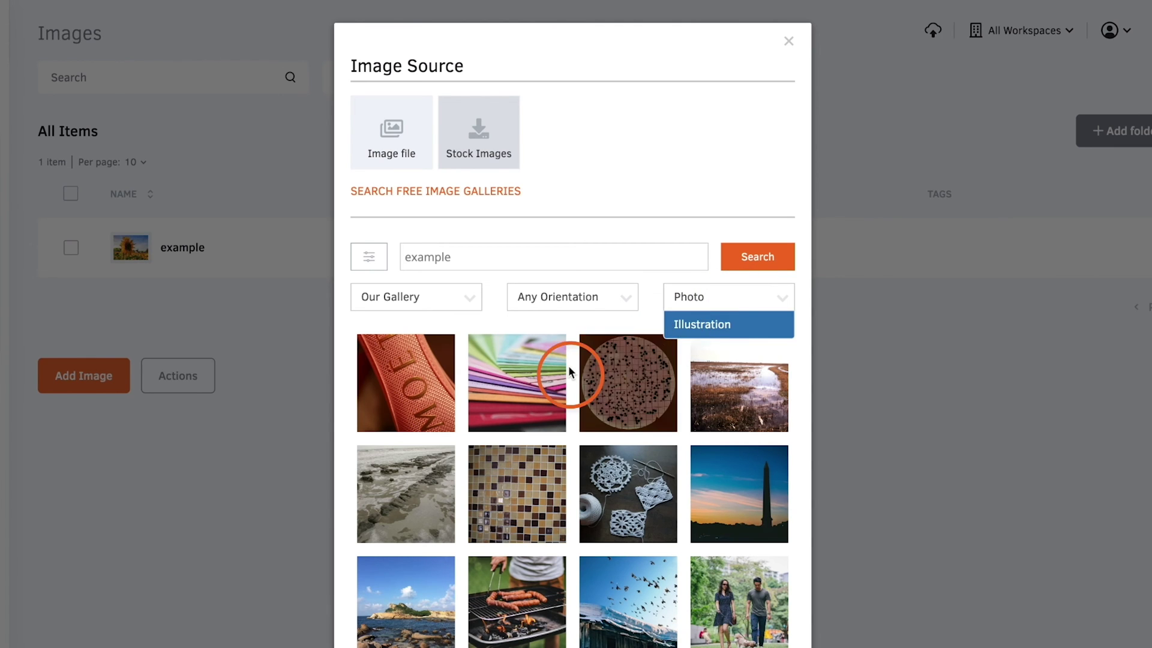
pyautogui.click(545, 364)
# Insert the paper fan photo as 'example', tagged colours and example, with 10-second duration, and save.
pyautogui.click(822, 508)
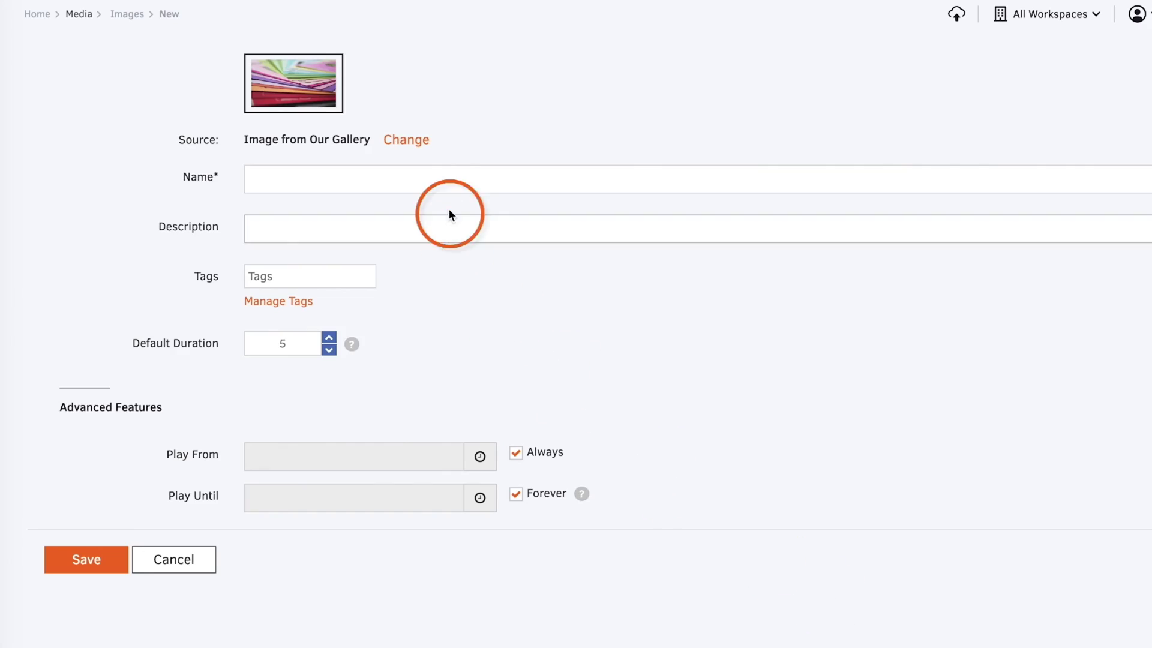
pyautogui.click(443, 180)
pyautogui.write('example')
pyautogui.click(315, 273)
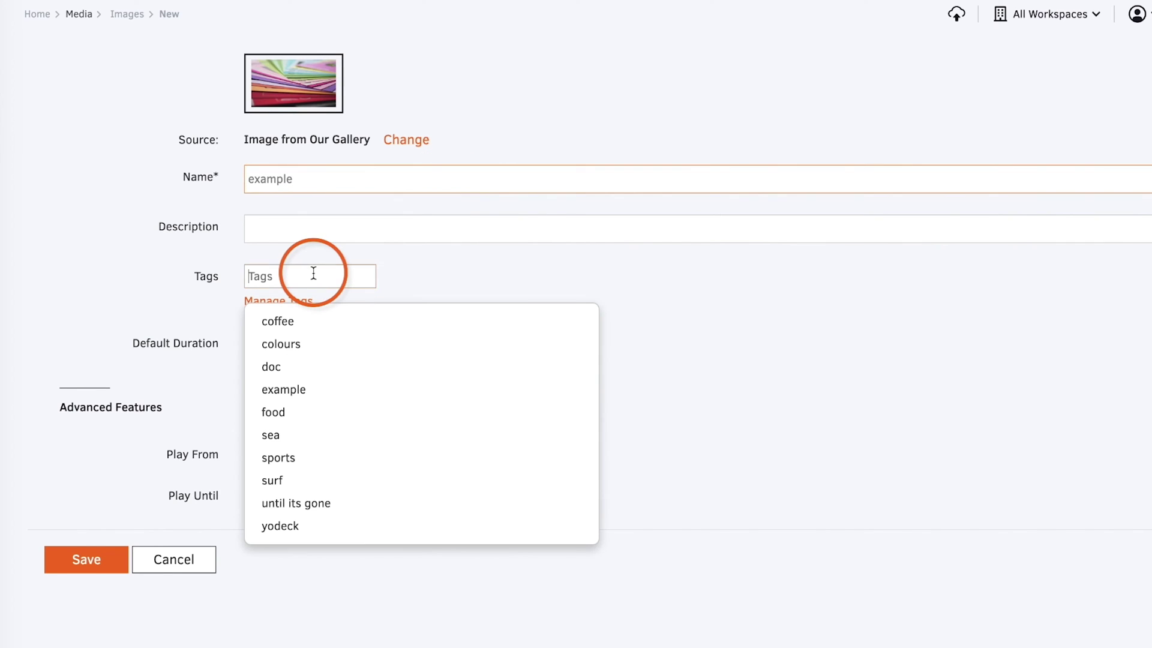
pyautogui.click(309, 335)
pyautogui.click(357, 361)
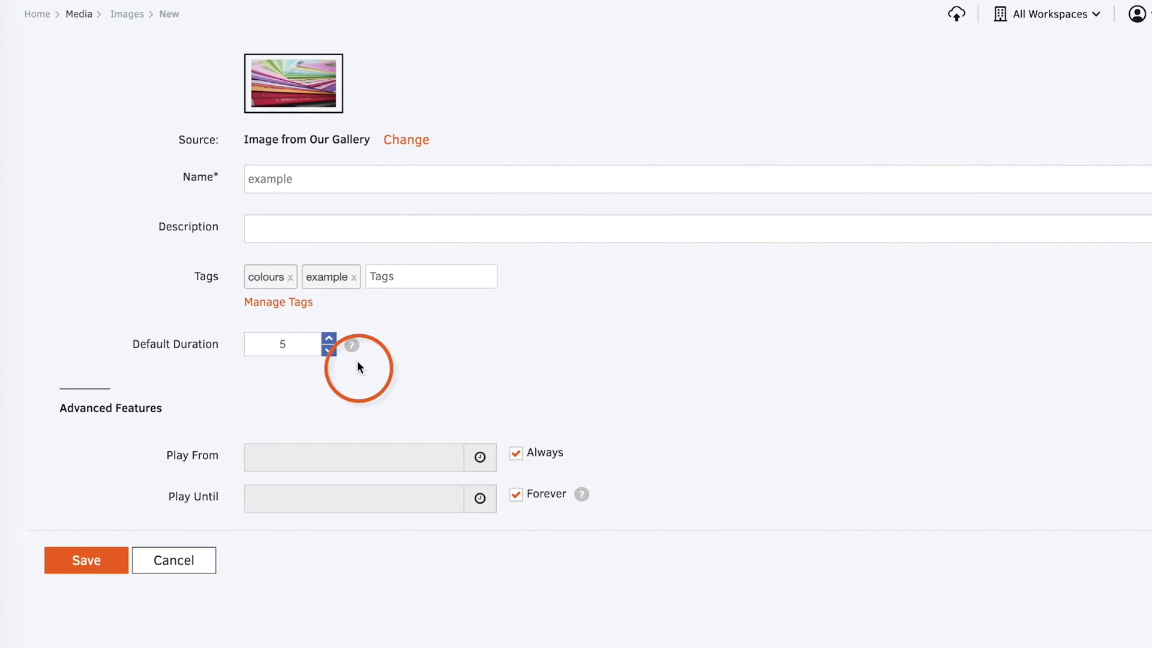
pyautogui.click(329, 341)
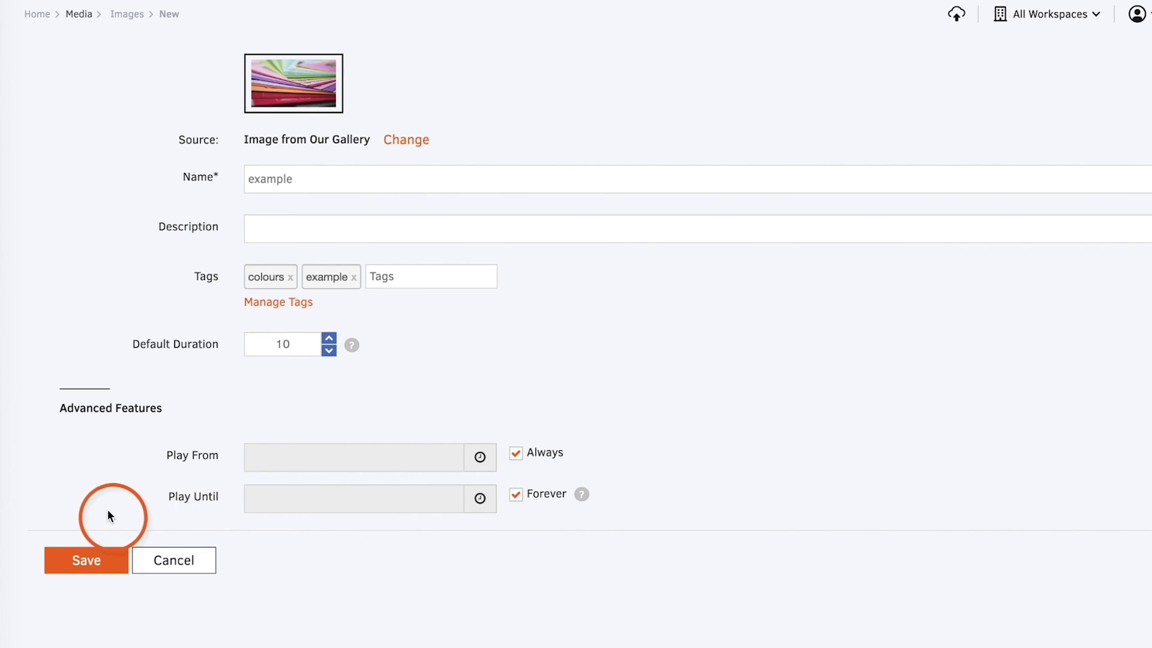
pyautogui.click(92, 565)
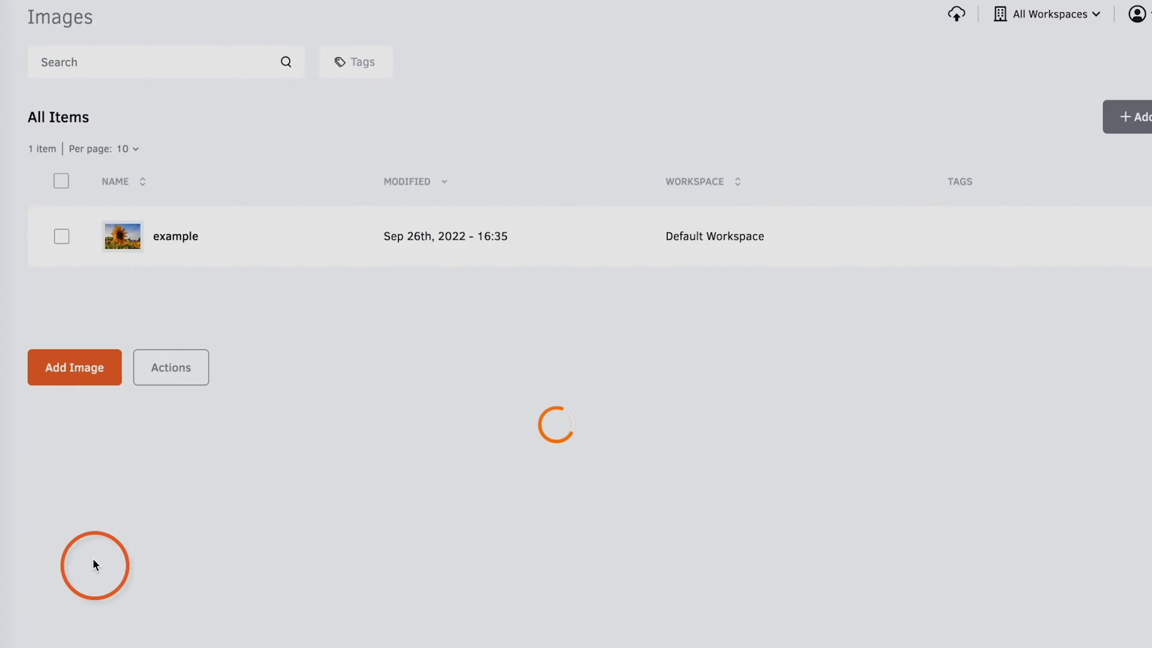